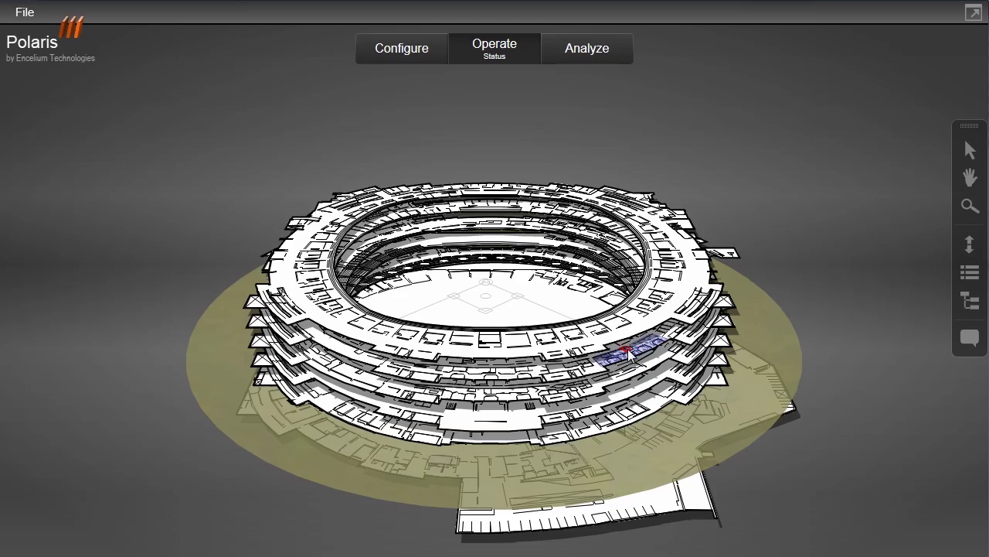
Step: View the middle stadium floor ring alone from above, then restore all floors in 3D
left_click(628, 349)
left_click(628, 349)
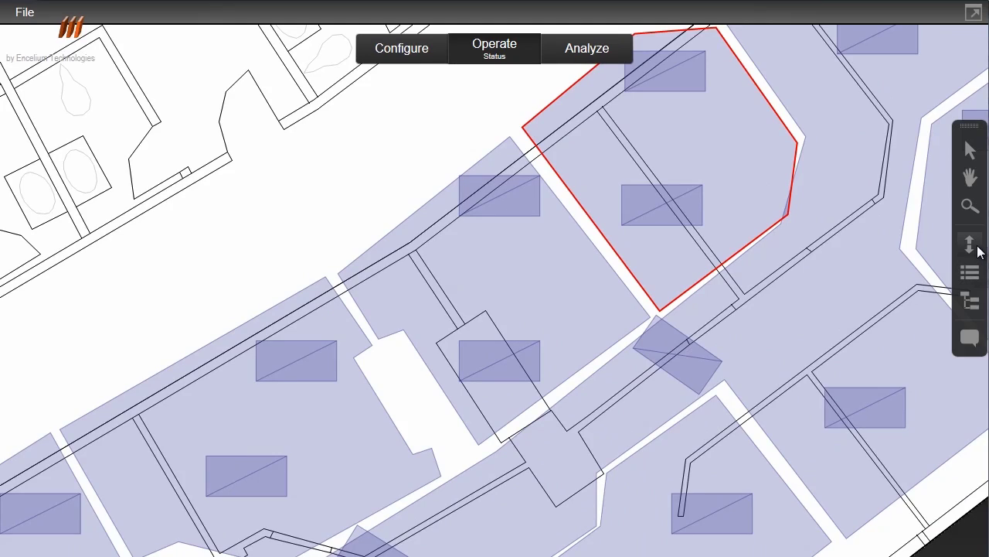
left_click(977, 251)
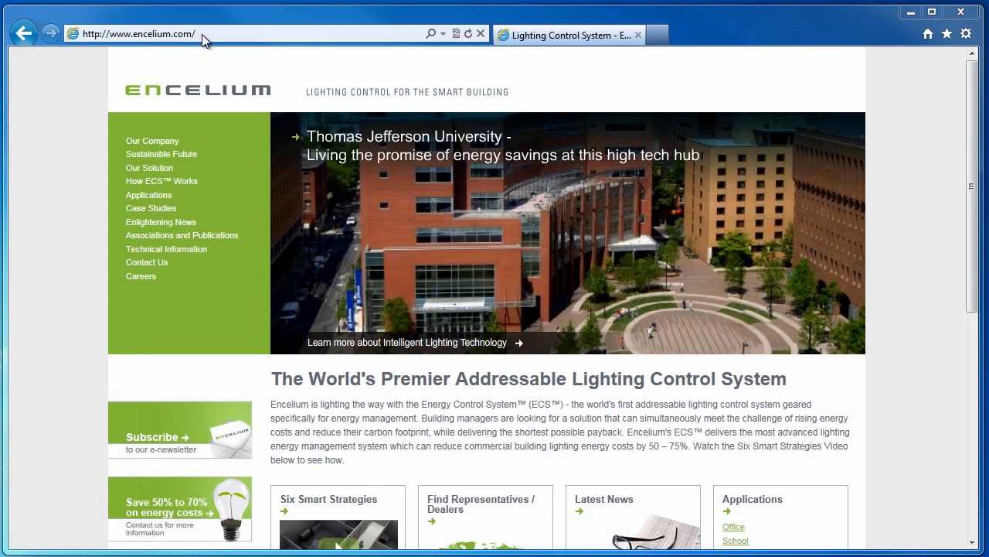
Step: Load the localhost polarisThree.html address in Internet Explorer
left_click(202, 34)
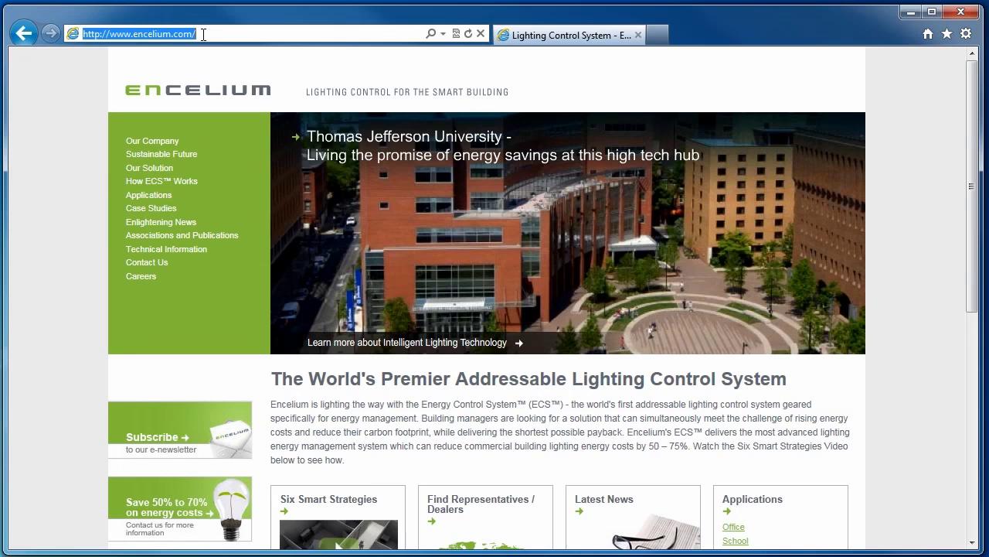
type("http://localhost:26383/polarisThree.html")
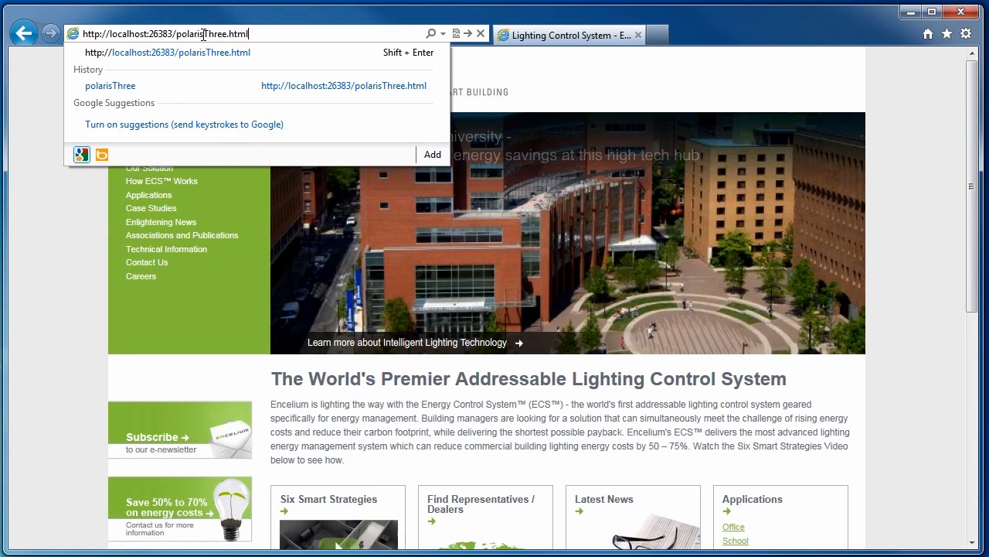
key("Return")
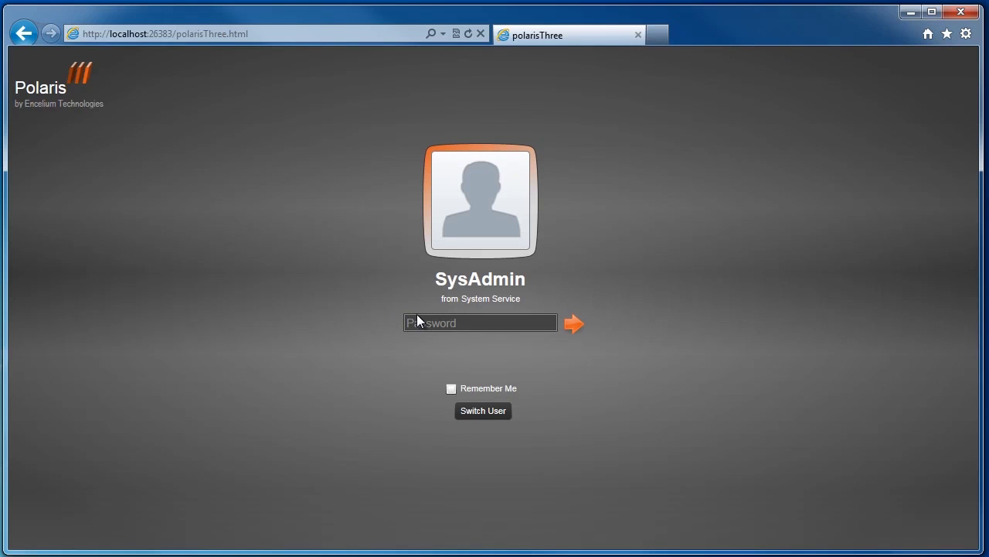
Step: Sign in with the password and open the Demo - Office site
left_click(416, 320)
type("password")
key("Return")
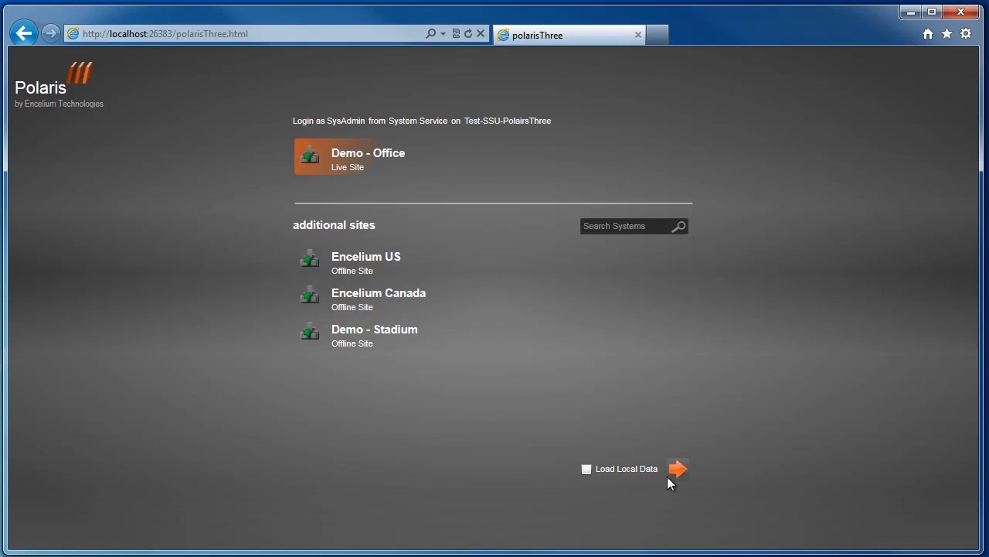
left_click(670, 474)
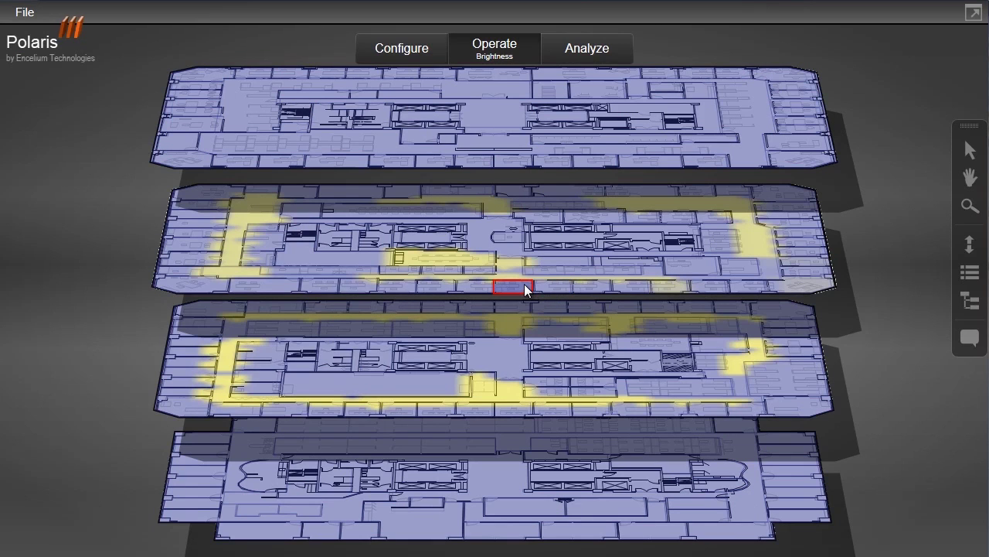
Step: Zoom into the office floor stack and back out again
scroll(524, 288, "up", 5)
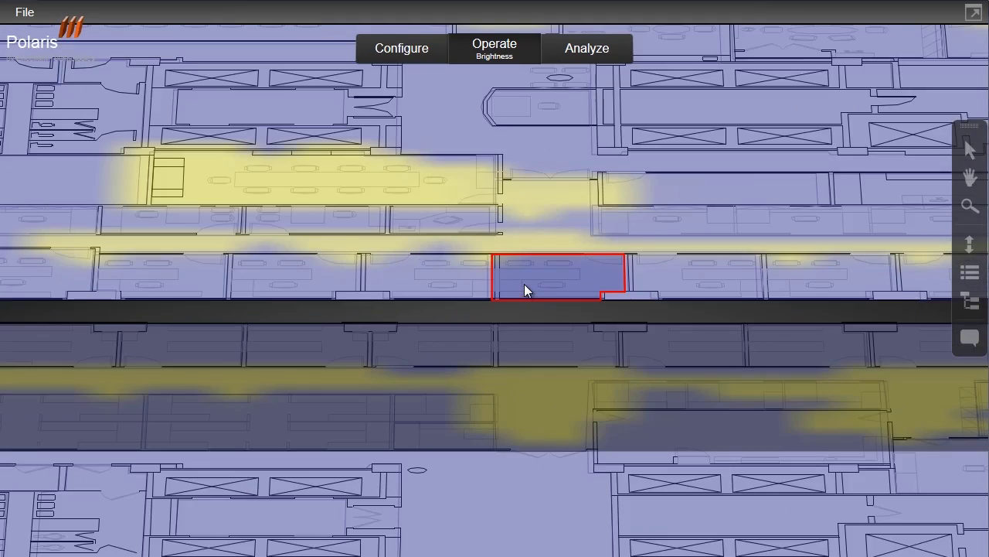
scroll(524, 289, "down", 5)
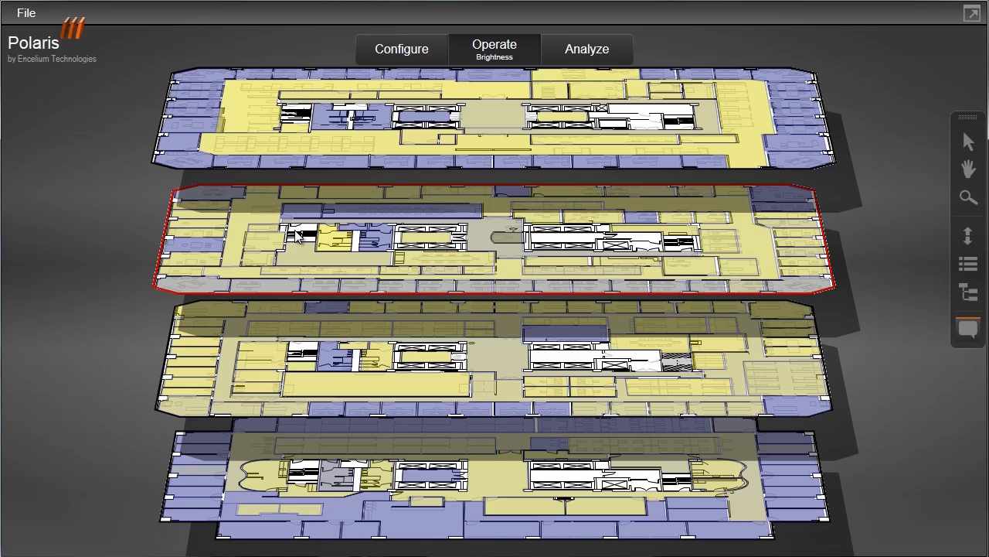
Step: Isolate the second floor and dim the Washroom Men zone from 90% to about 54%
double_click(297, 235)
scroll(295, 229, "up", 5)
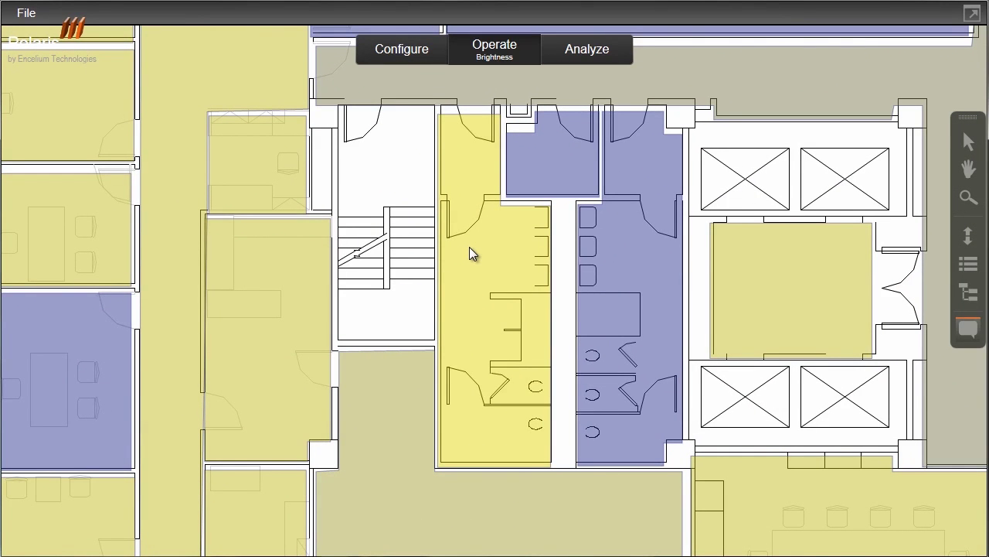
left_click(469, 247)
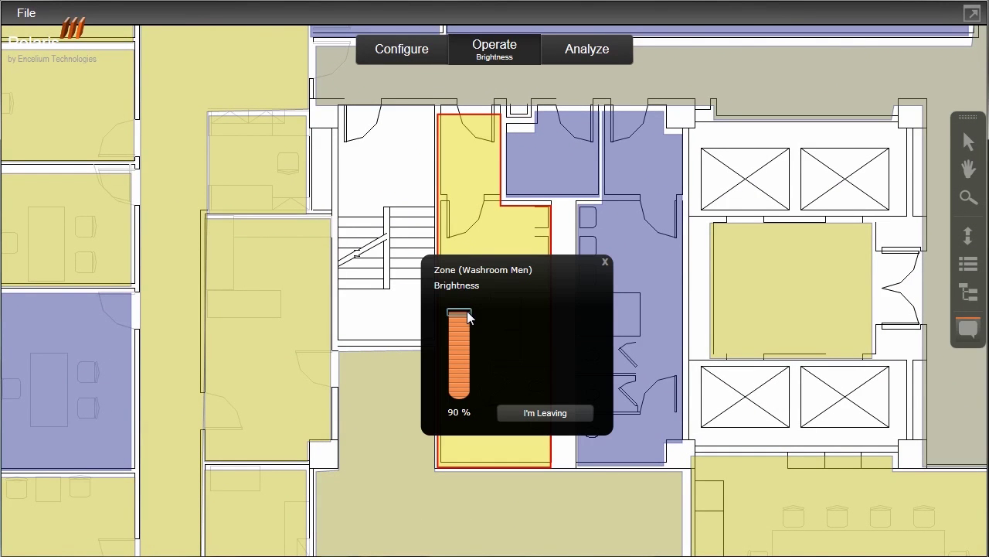
left_click_drag(466, 310, 459, 415)
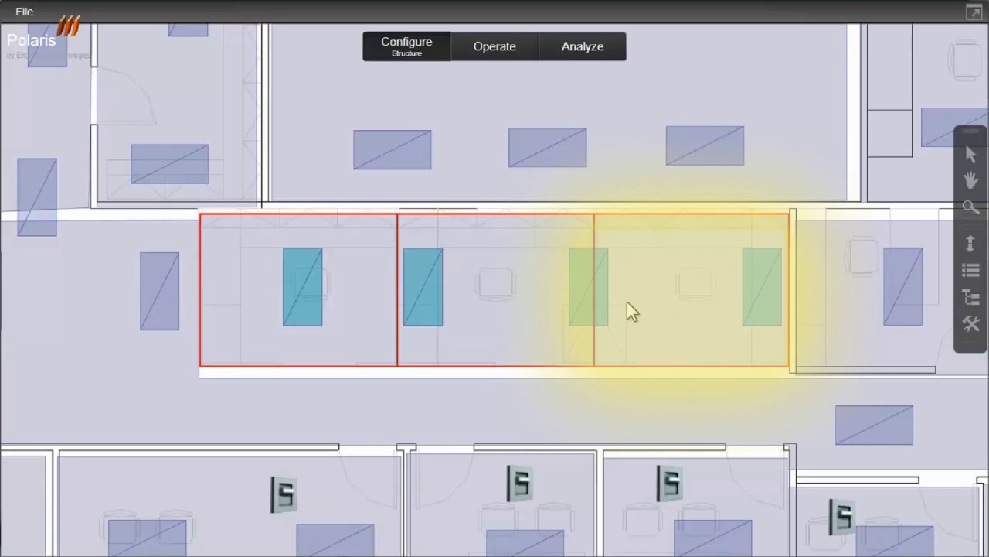
Step: Highlight the middle red-outlined zone together with the right-hand zone
left_click(514, 294)
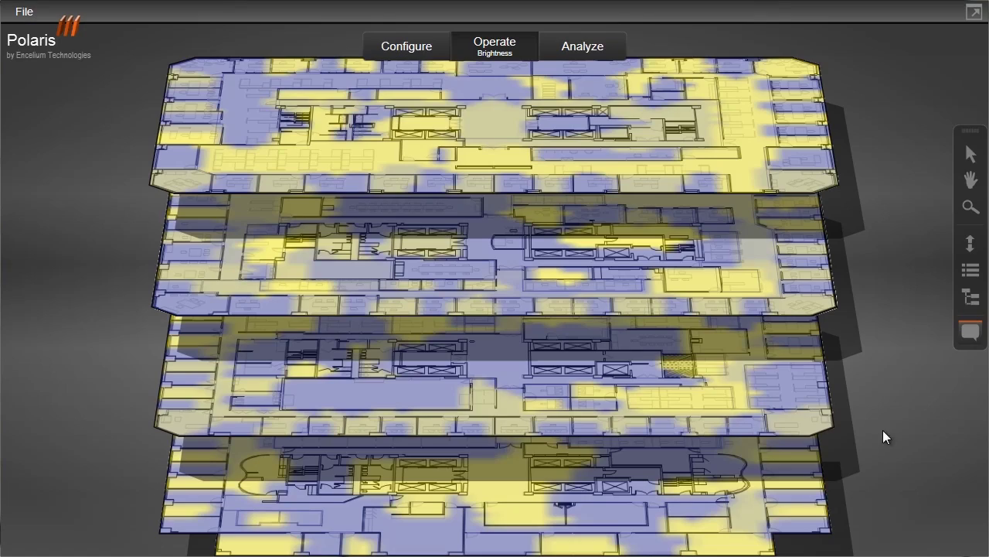
Step: Switch zone 006A-FFFB back on with I'm Back and set its brightness near 32%
mouse_move(398, 408)
left_mouse_down()
mouse_move(482, 378)
mouse_move(539, 332)
left_mouse_up()
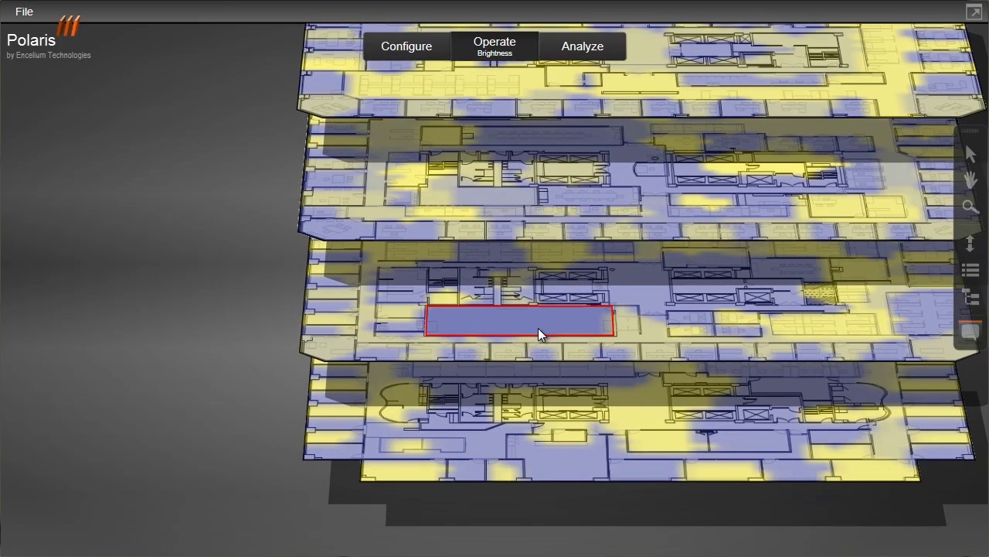
scroll(538, 328, "up", 1)
scroll(538, 328, "up", 2)
scroll(538, 328, "up", 2)
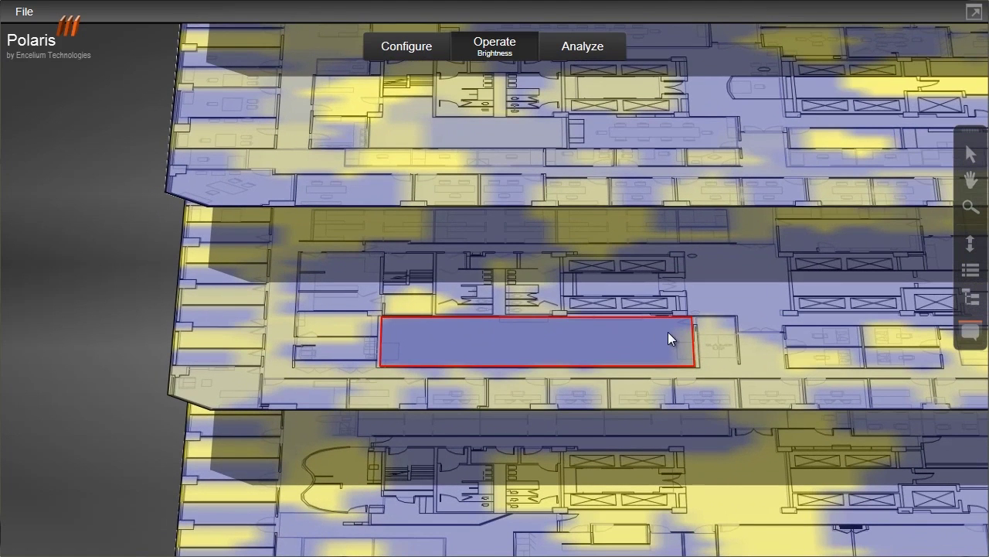
left_click(454, 345)
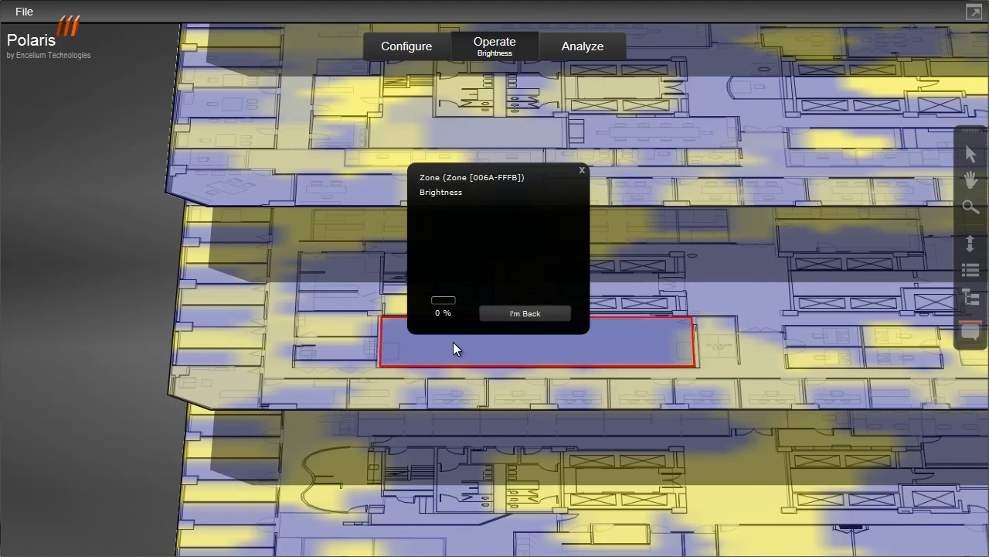
left_click(519, 312)
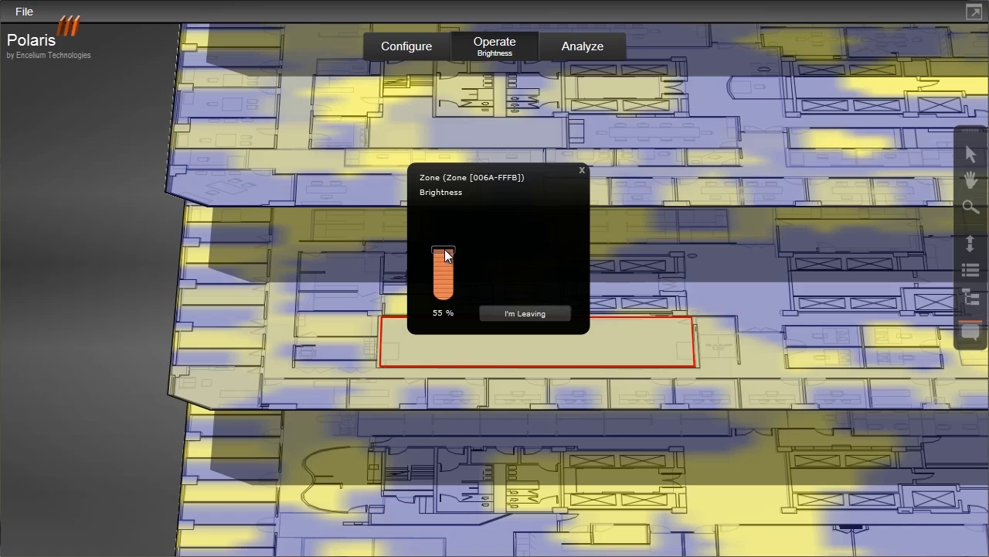
mouse_move(445, 248)
left_mouse_down()
mouse_move(445, 229)
mouse_move(444, 277)
left_mouse_up()
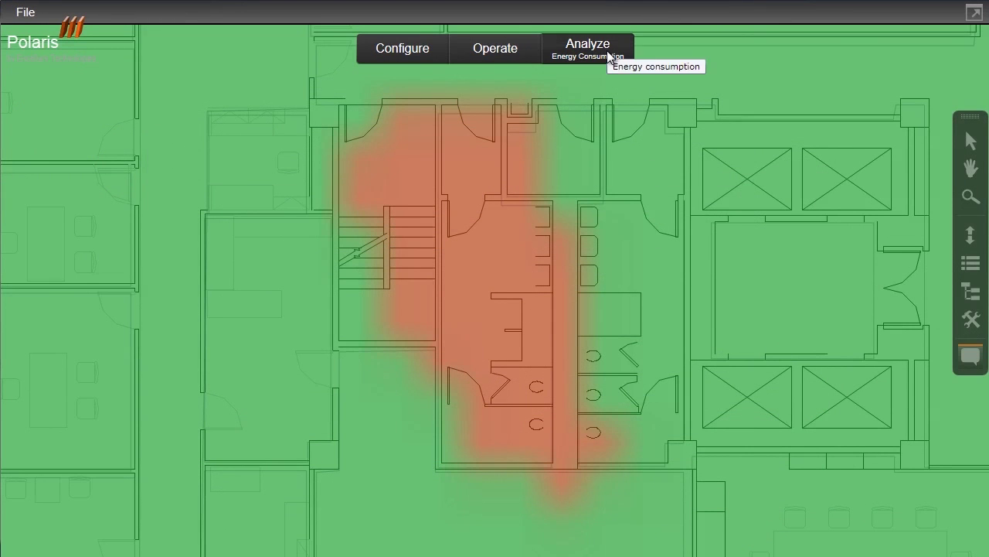
Step: View and close the washroom's energy breakdown chart and the red office's savings chart
left_click(500, 268)
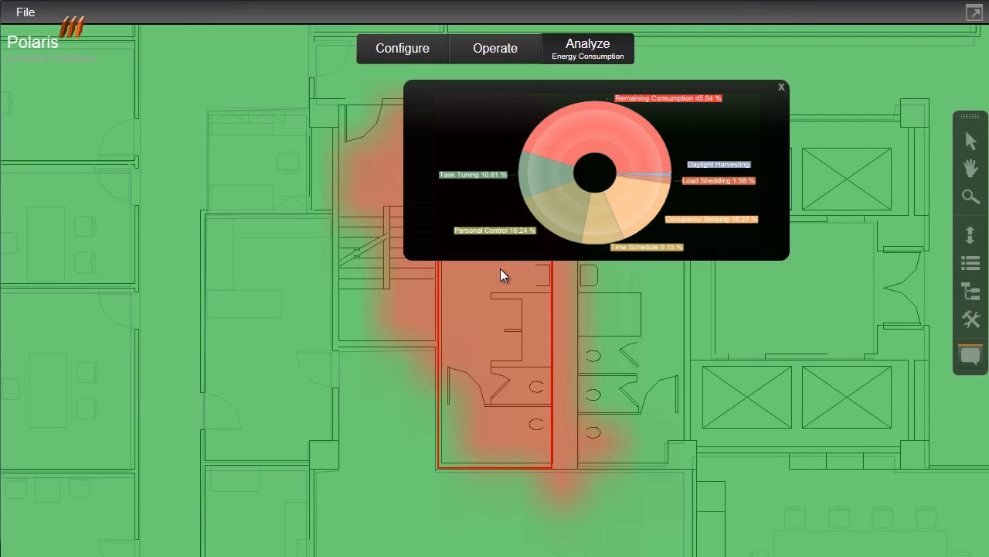
left_click(783, 86)
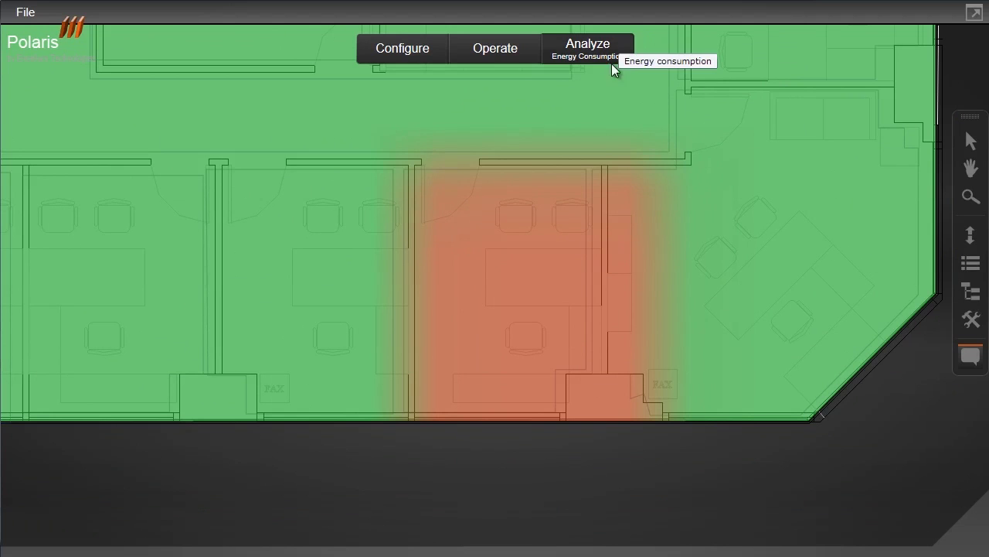
left_click(531, 238)
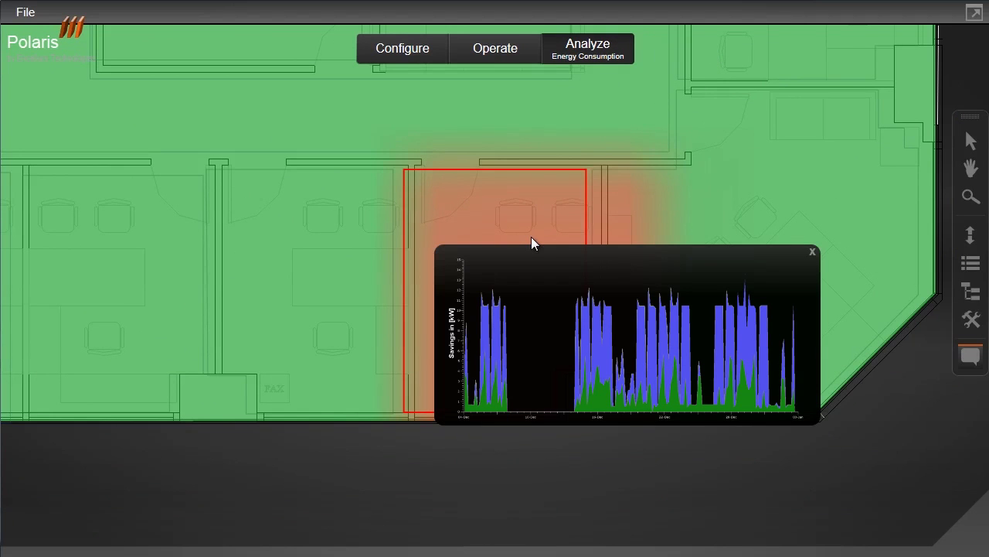
left_click(813, 253)
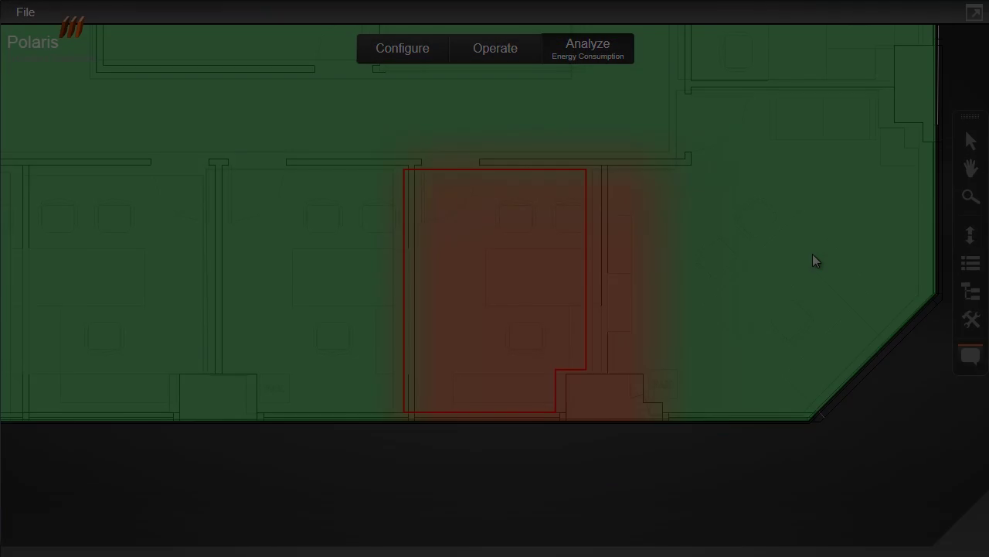